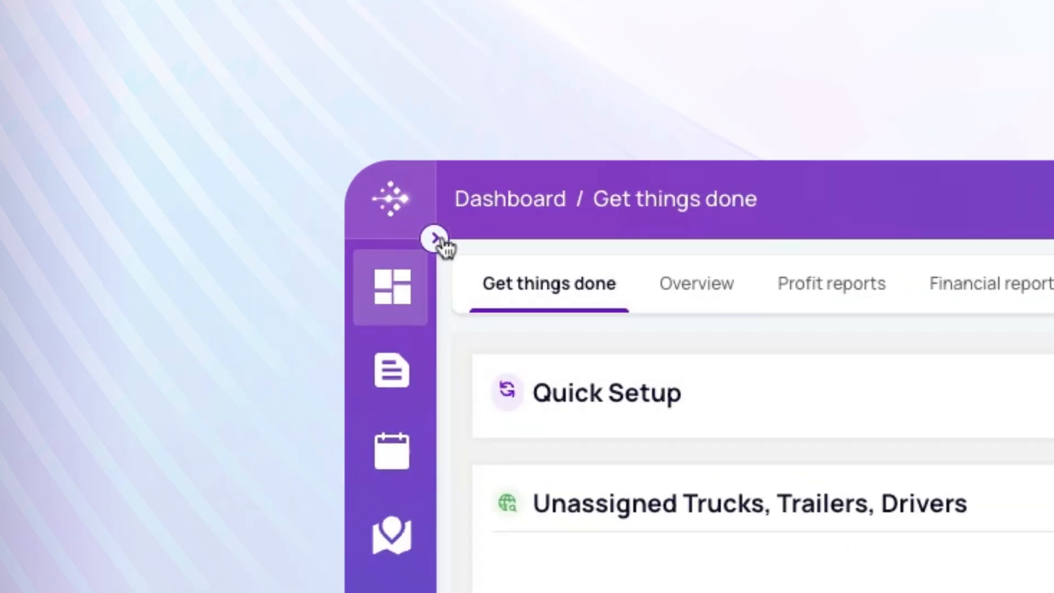
Expand the collapsed Dashboard sidebar so every section's label is visible.
left_click(516, 270)
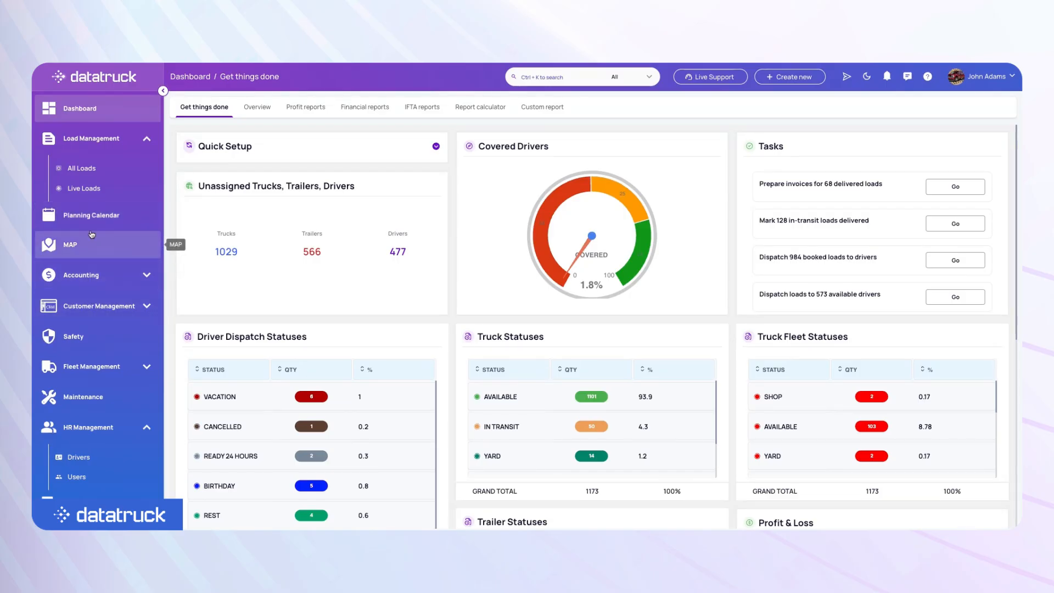
Go to HR Management > Users and show the Active Dispatchers list.
scroll(133, 384, "down", 1)
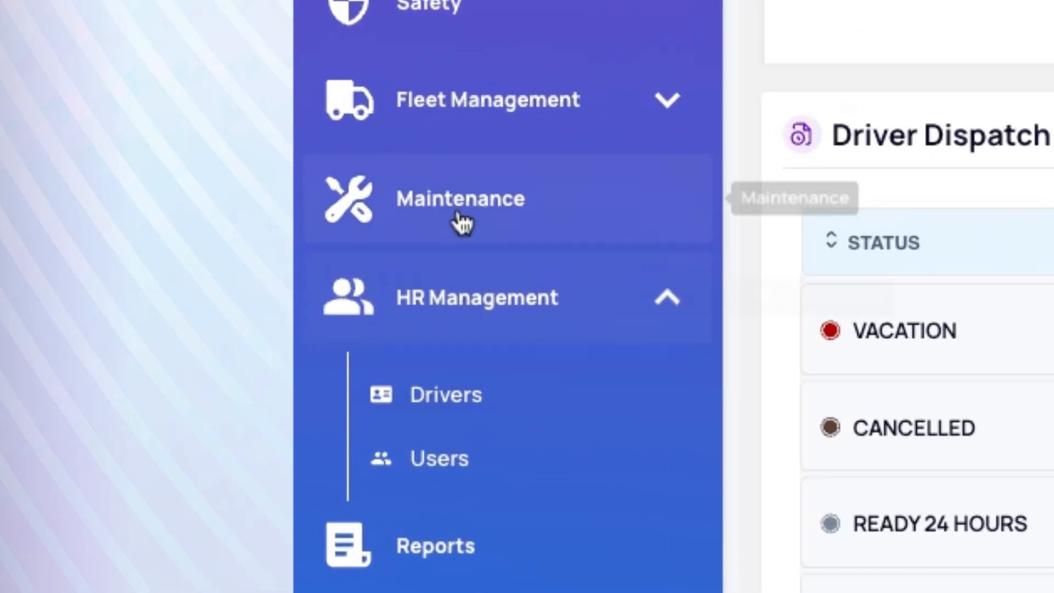
left_click(77, 387)
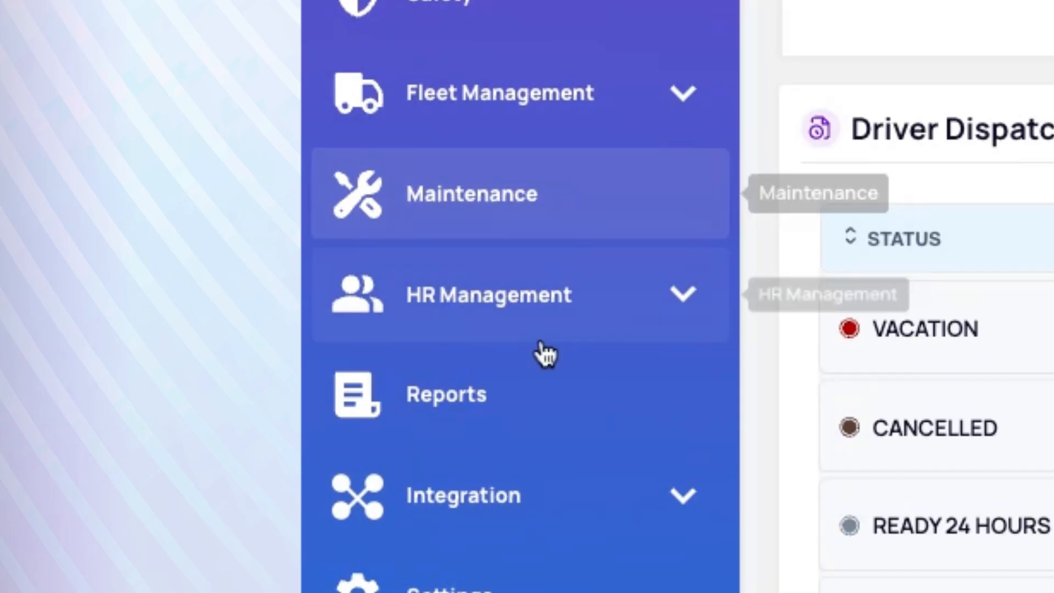
left_click(482, 299)
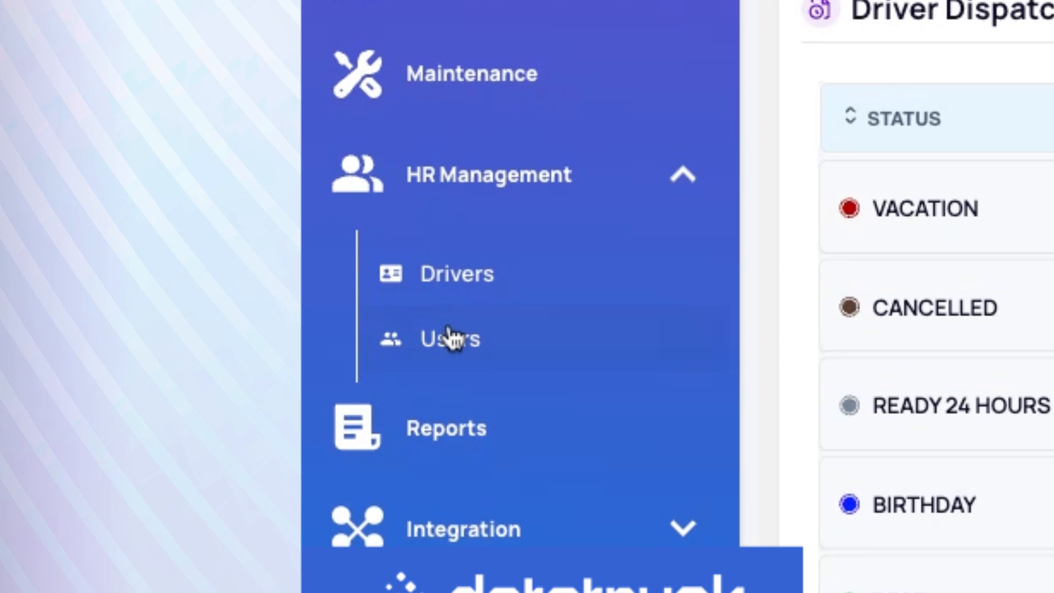
left_click(490, 358)
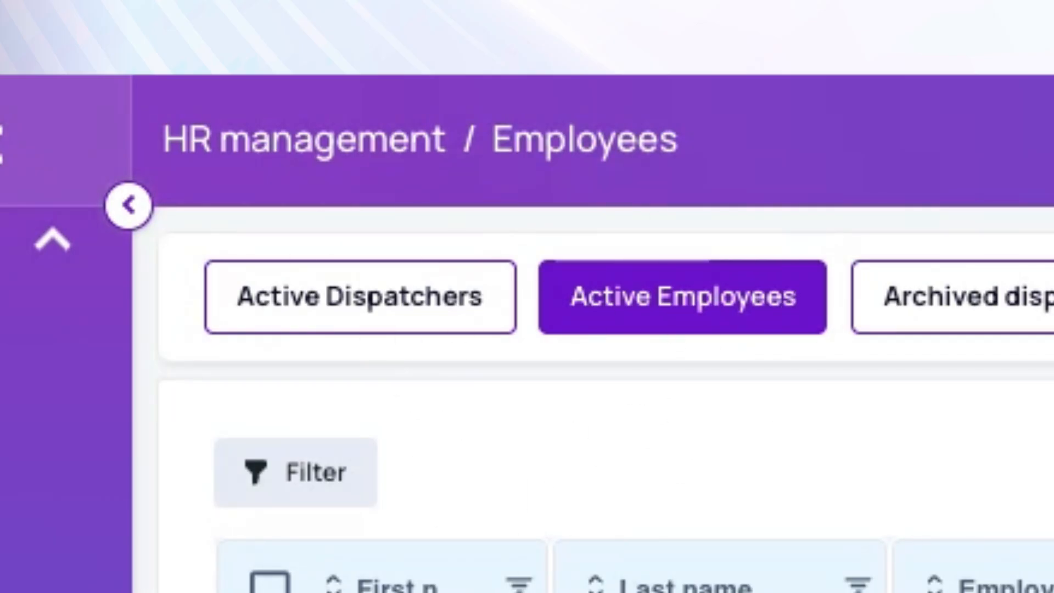
left_click(345, 313)
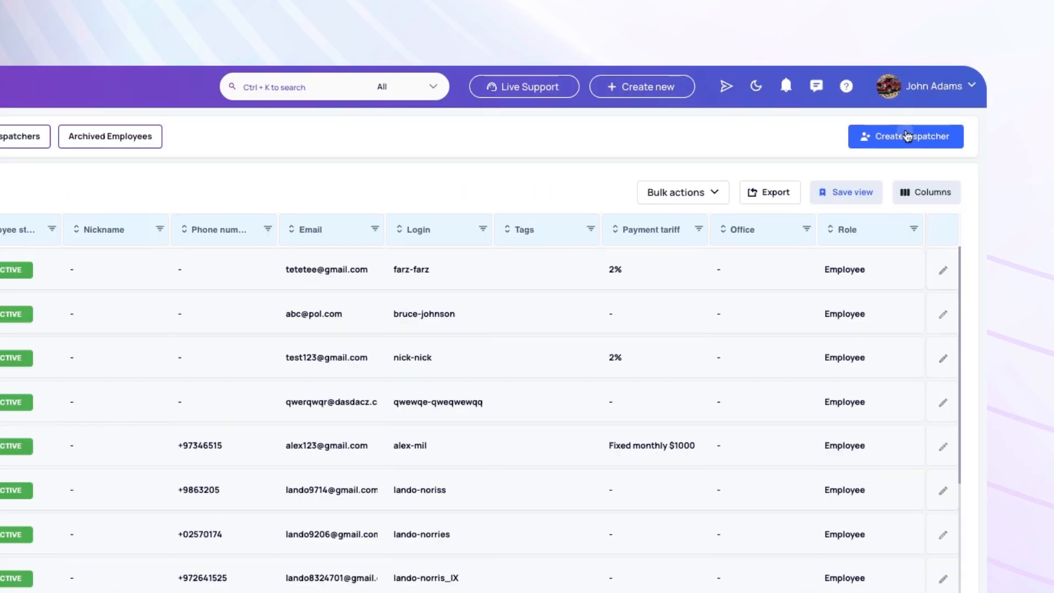
Start a new dispatcher and enter the dispatcher's first and last name.
left_click(501, 304)
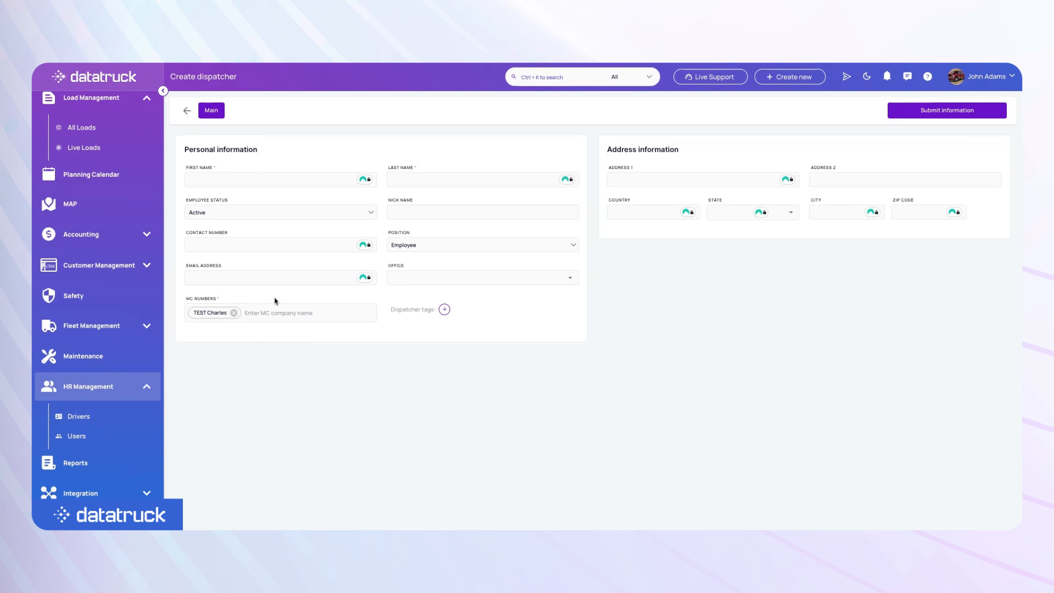
left_click(221, 183)
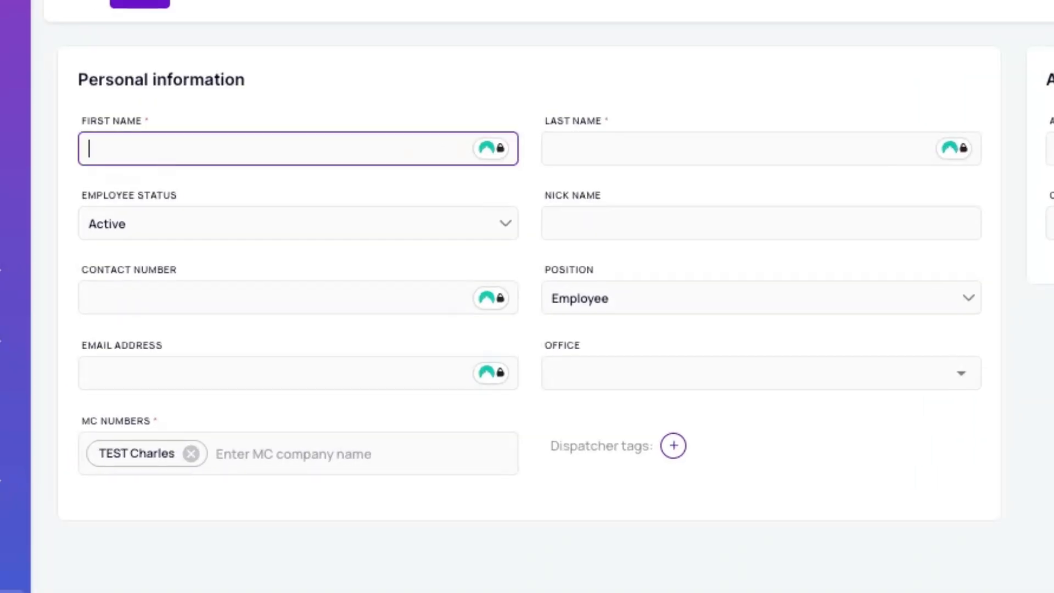
key("Tab")
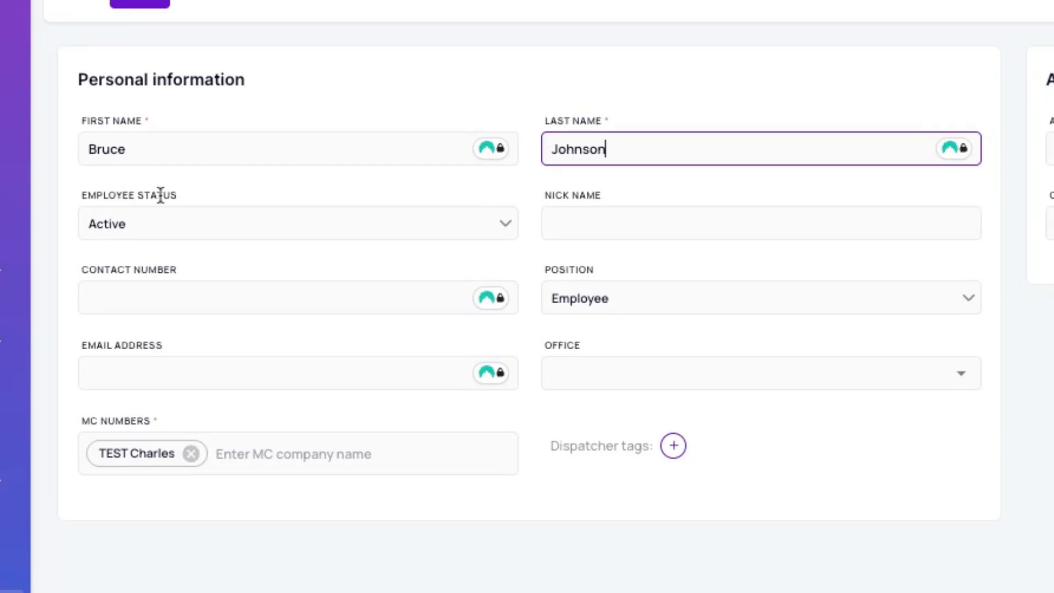
Keep the employee status Active and enter the dispatcher's contact phone number.
left_click(160, 223)
left_click(137, 269)
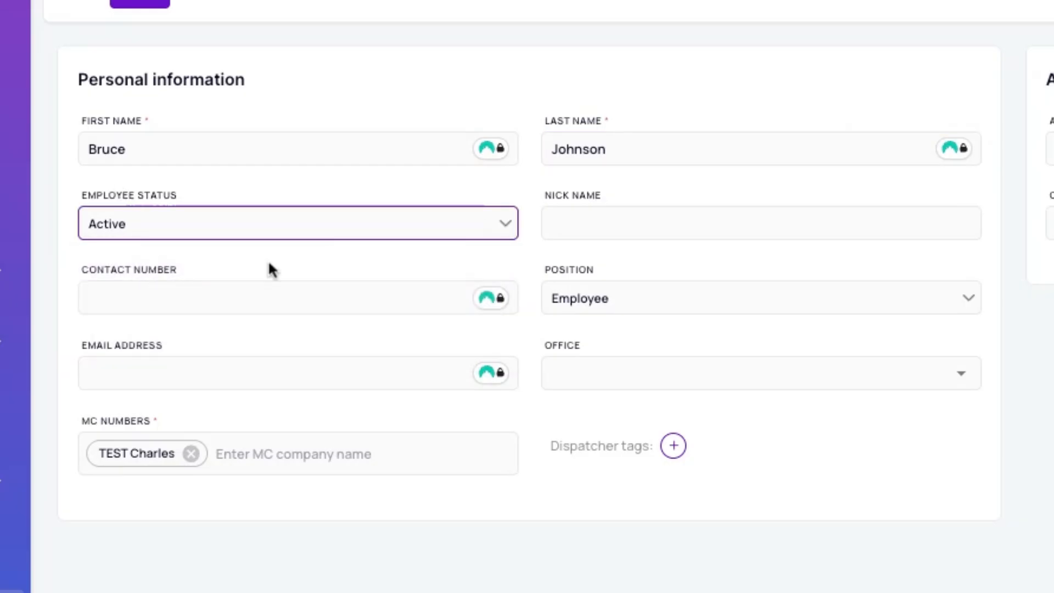
left_click(128, 296)
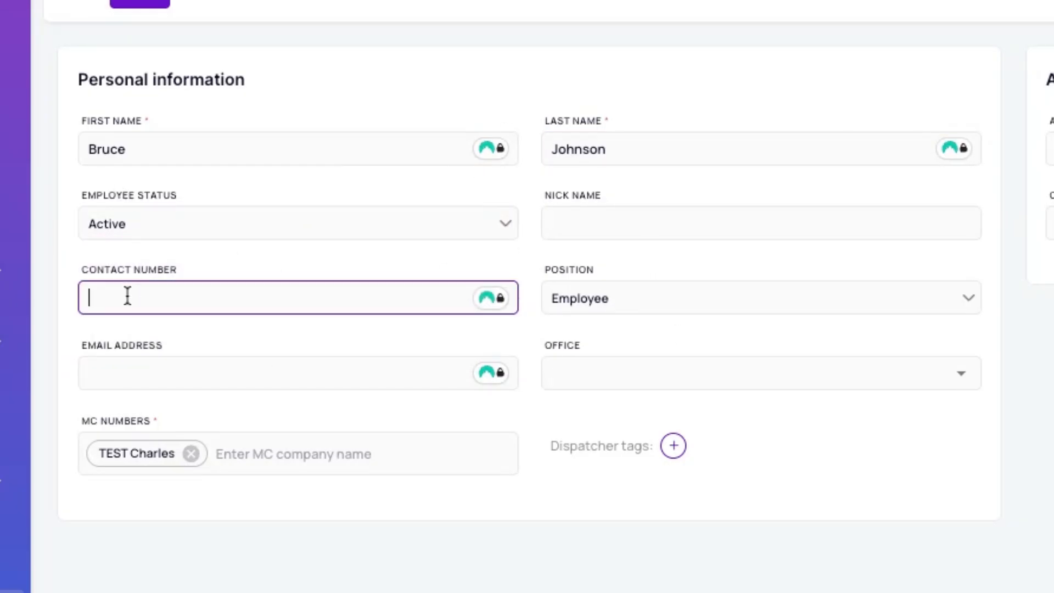
type("+12345678909")
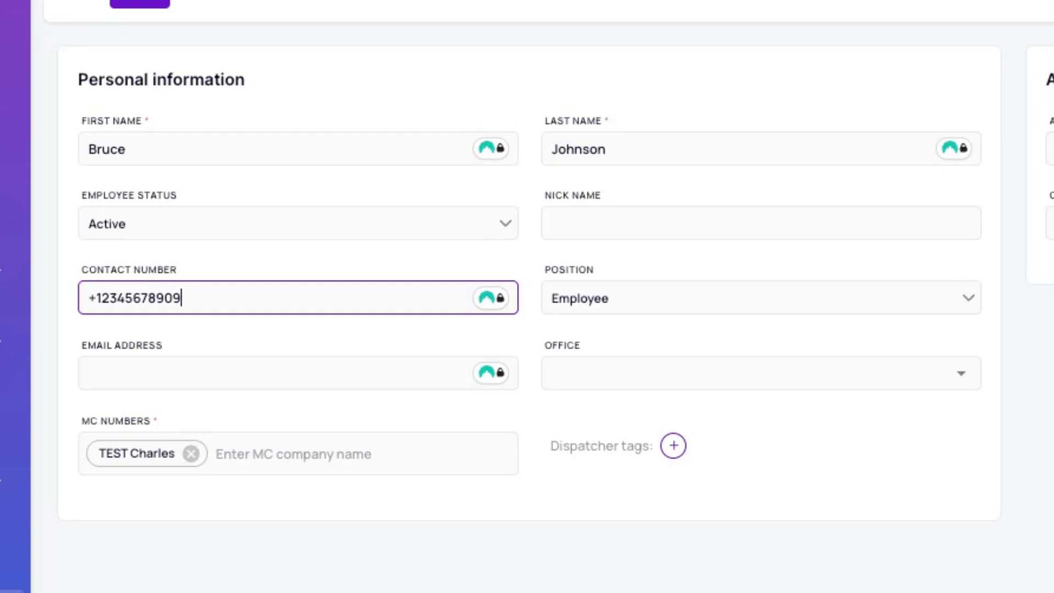
left_click(578, 301)
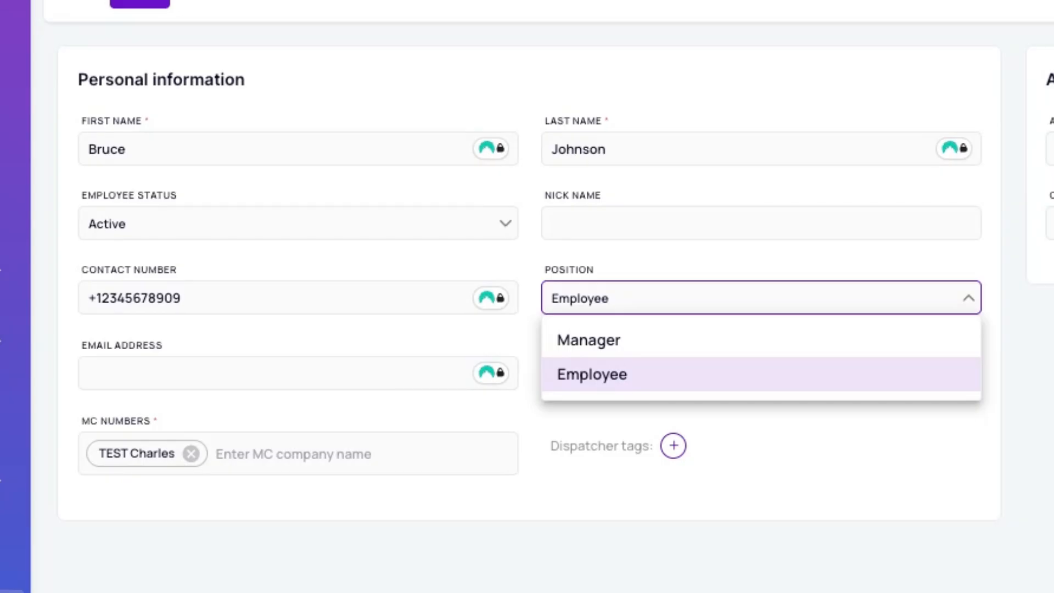
left_click(553, 369)
left_click(259, 368)
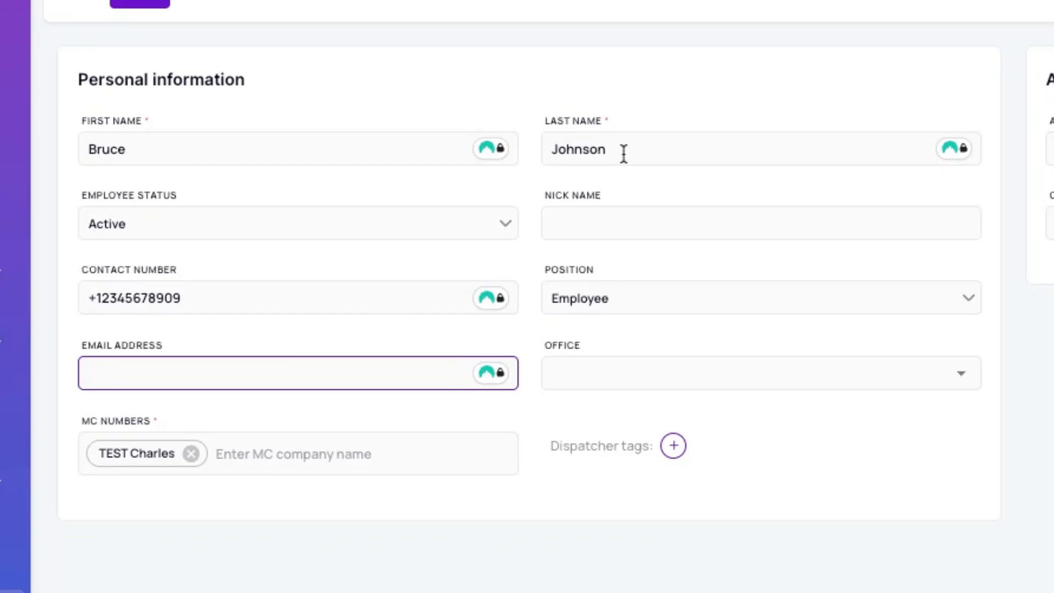
left_click_drag(526, 63, 669, 69)
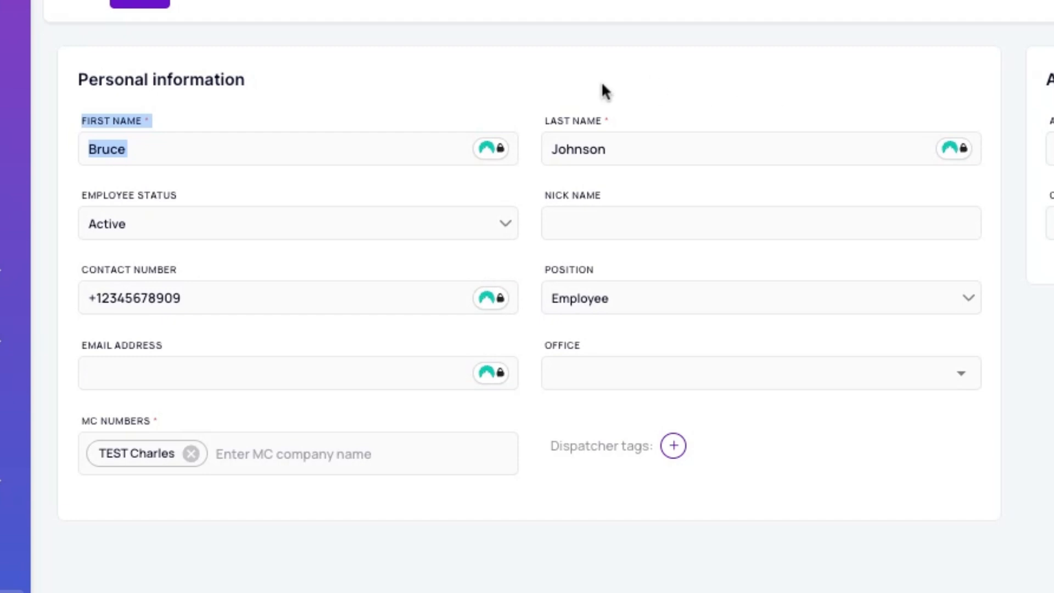
left_click(743, 77)
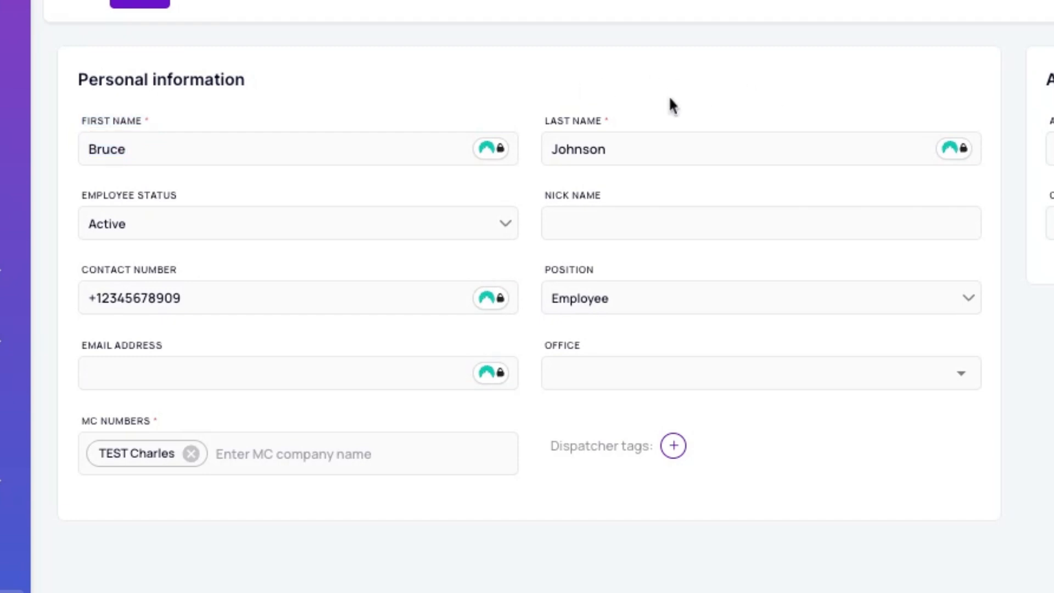
Enter the dispatcher's e-mail address and tick 'Send information to the email'.
left_click(124, 389)
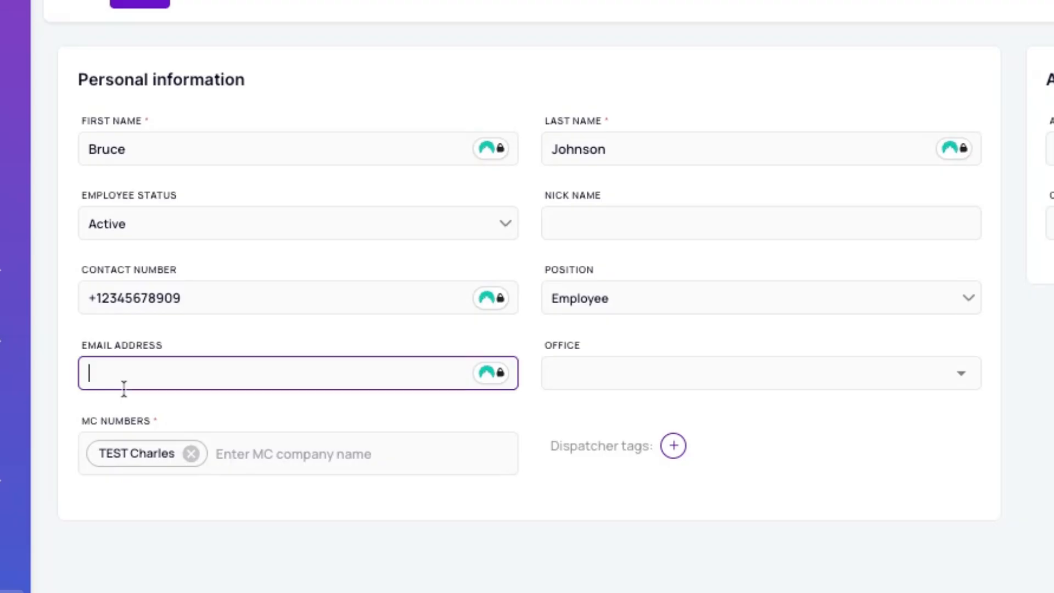
type("ab")
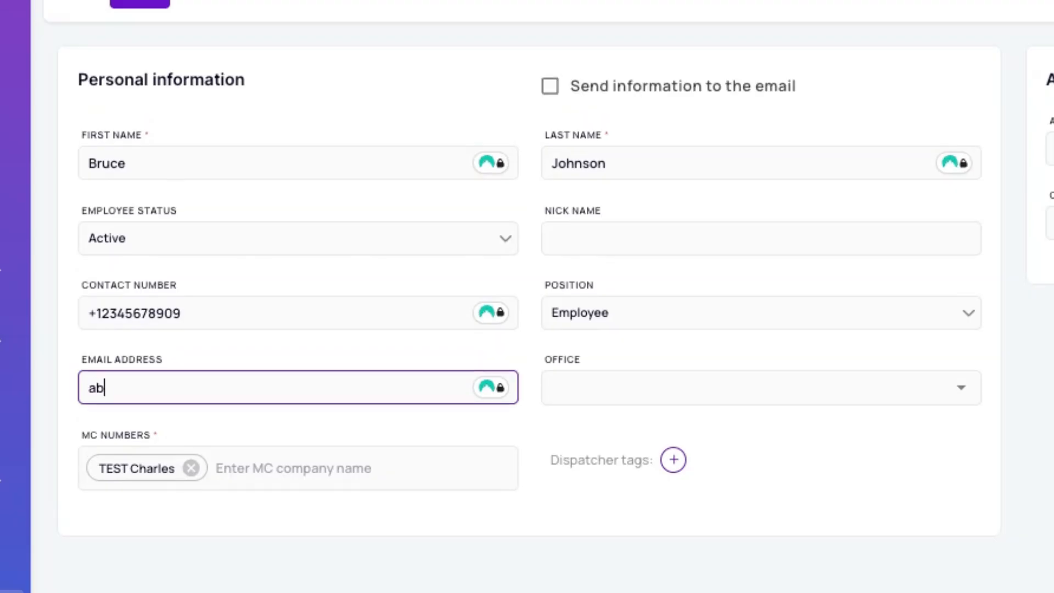
type("c@yyyy.com")
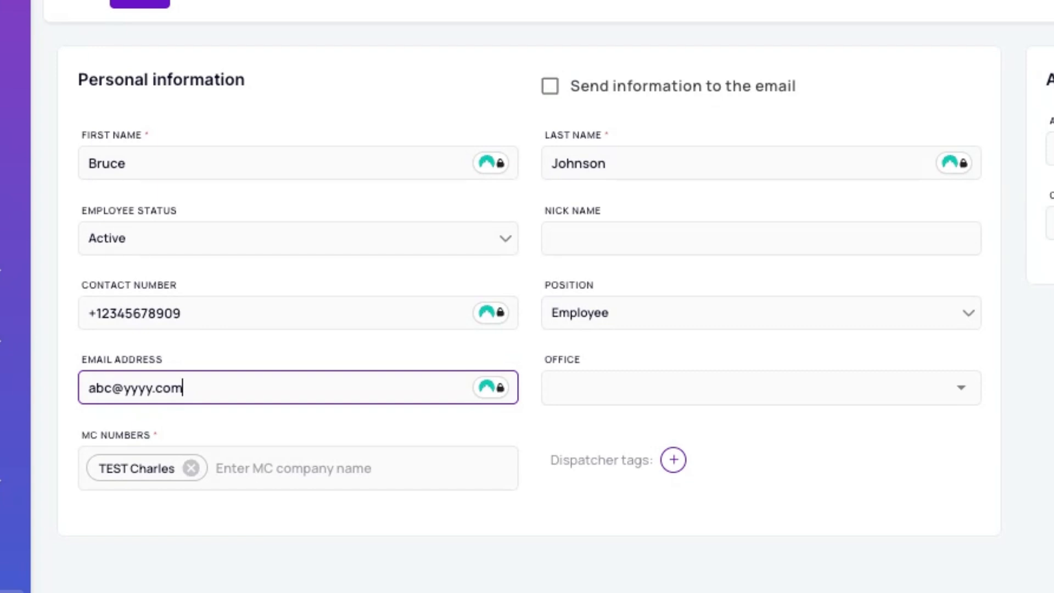
left_click(546, 88)
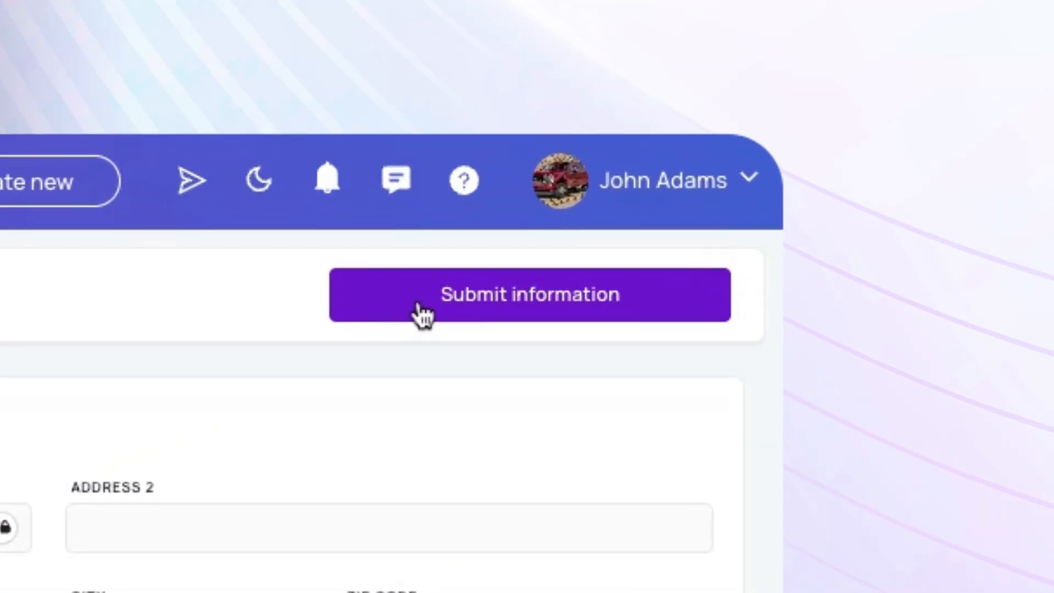
Submit the new dispatcher, then open its Edit dispatcher page from Active Dispatchers.
left_click(532, 308)
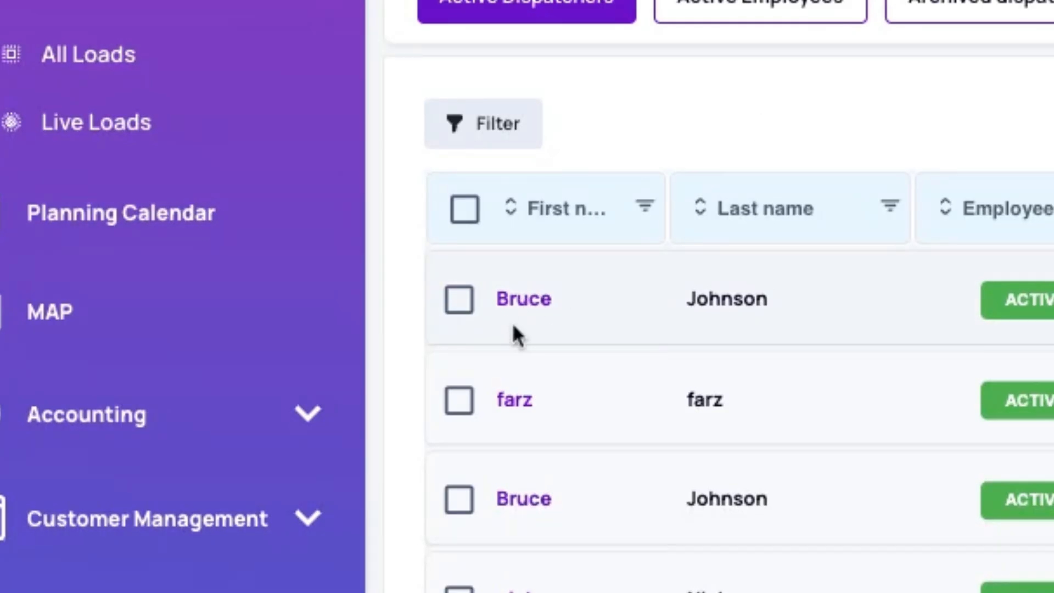
left_click(519, 300)
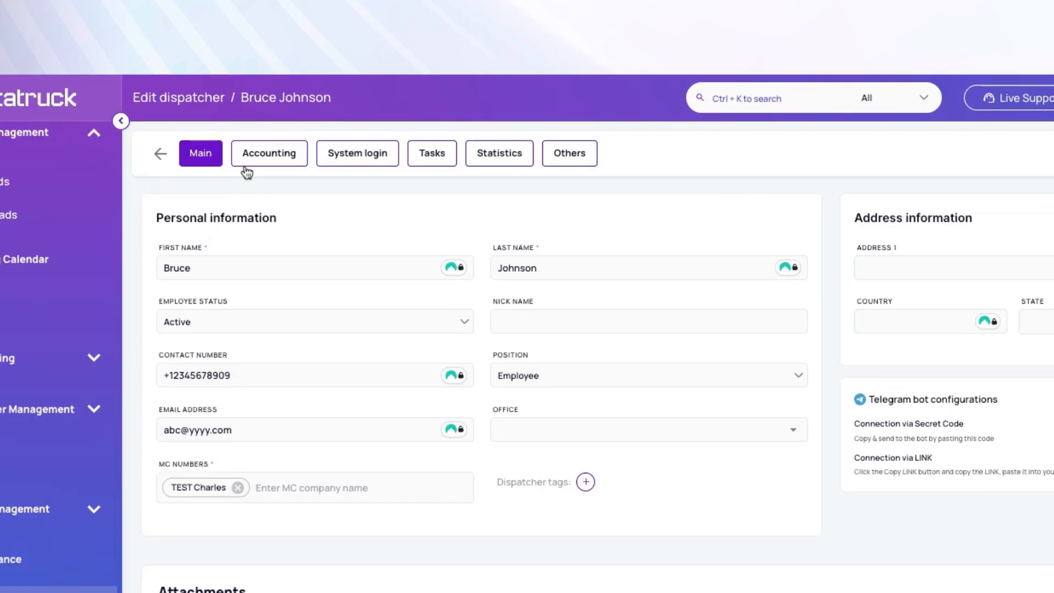
On the System login tab, cancel the password edit and resend the current credentials by e-mail.
left_click(502, 321)
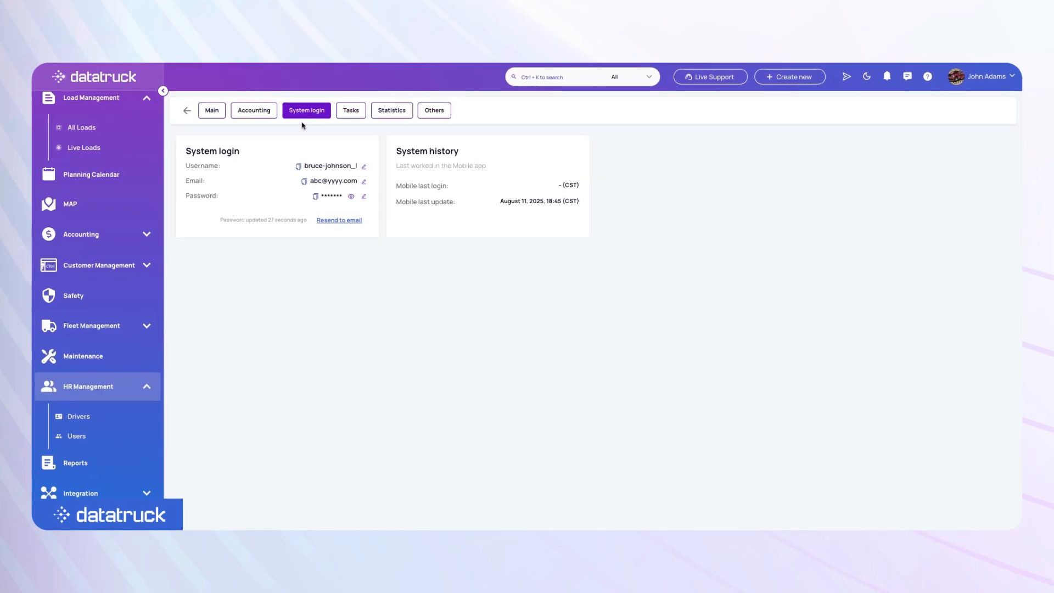
left_click(310, 113)
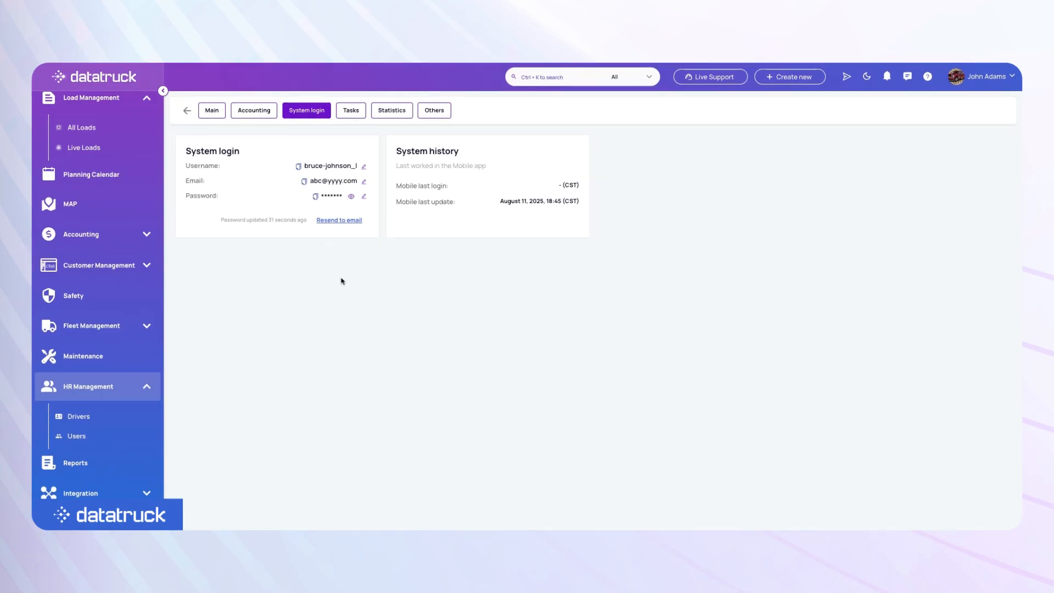
left_click(364, 196)
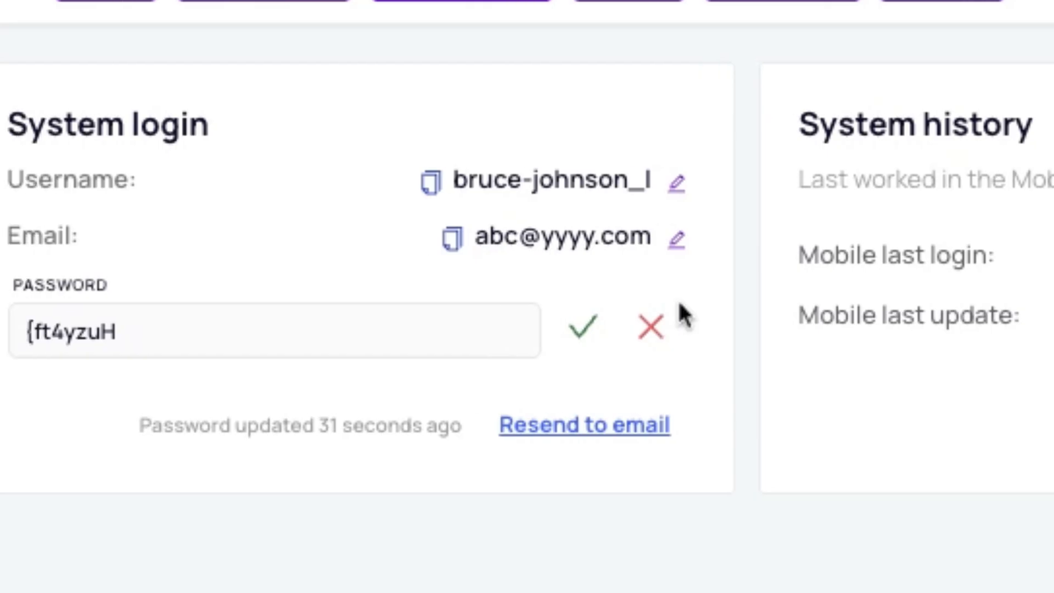
left_click(871, 332)
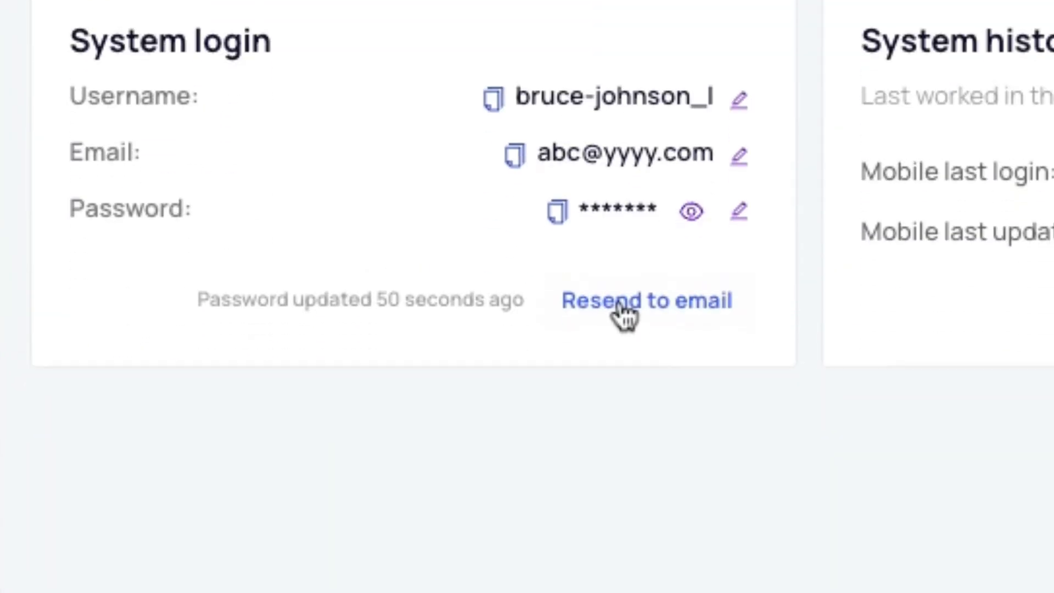
left_click(660, 315)
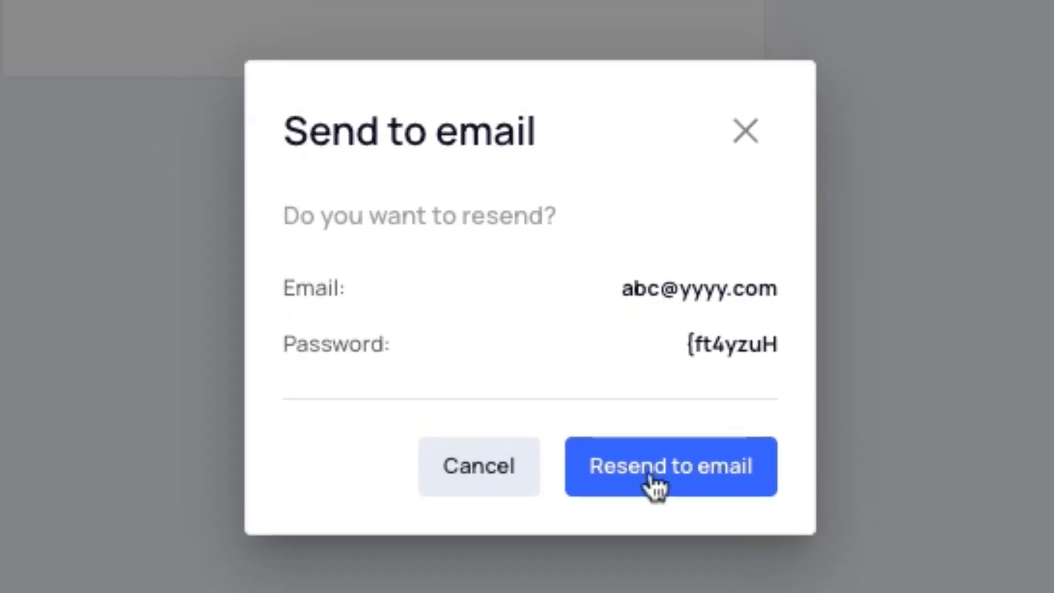
left_click(562, 346)
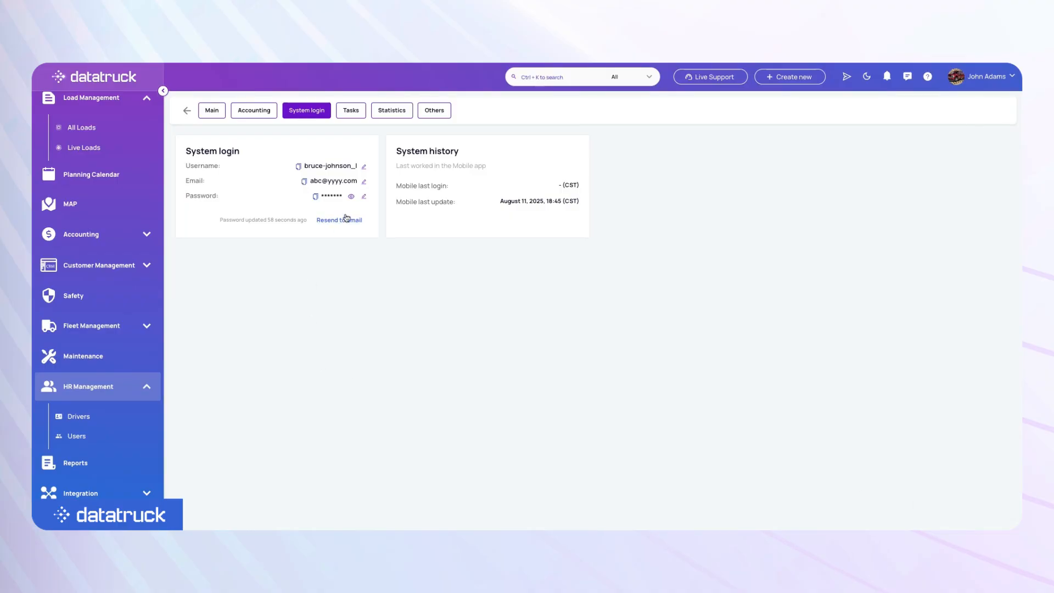
Replace the login password with a new one, save it, and resend the credentials by e-mail.
left_click(364, 196)
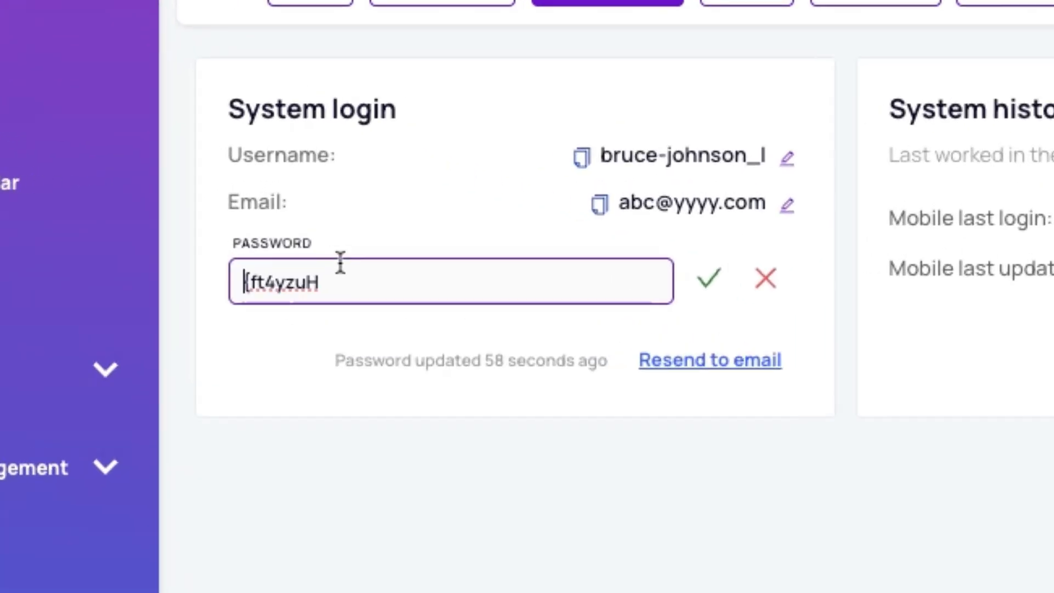
triple_click(221, 200)
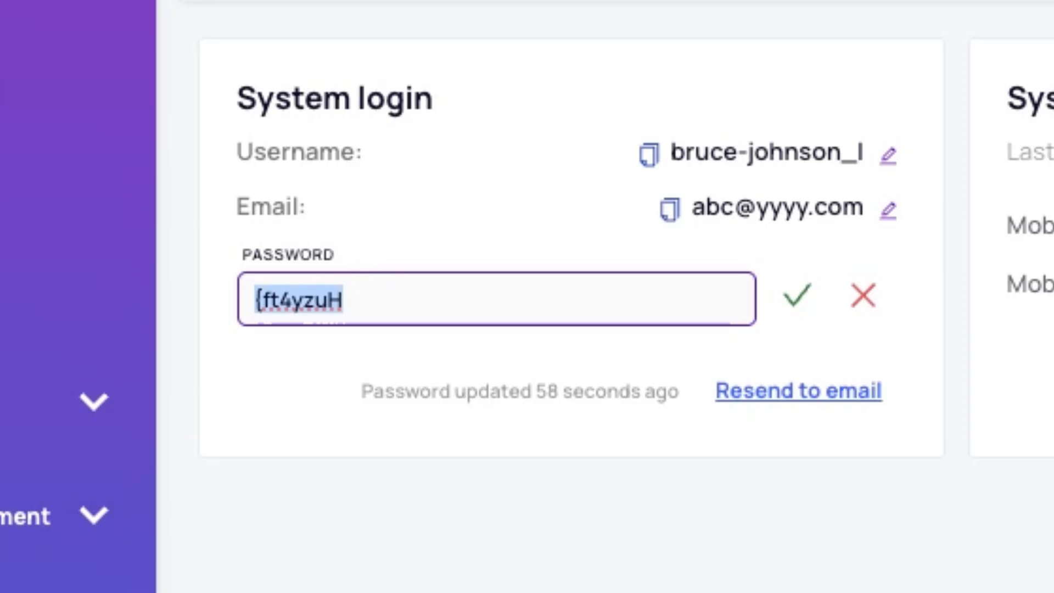
type("abcd")
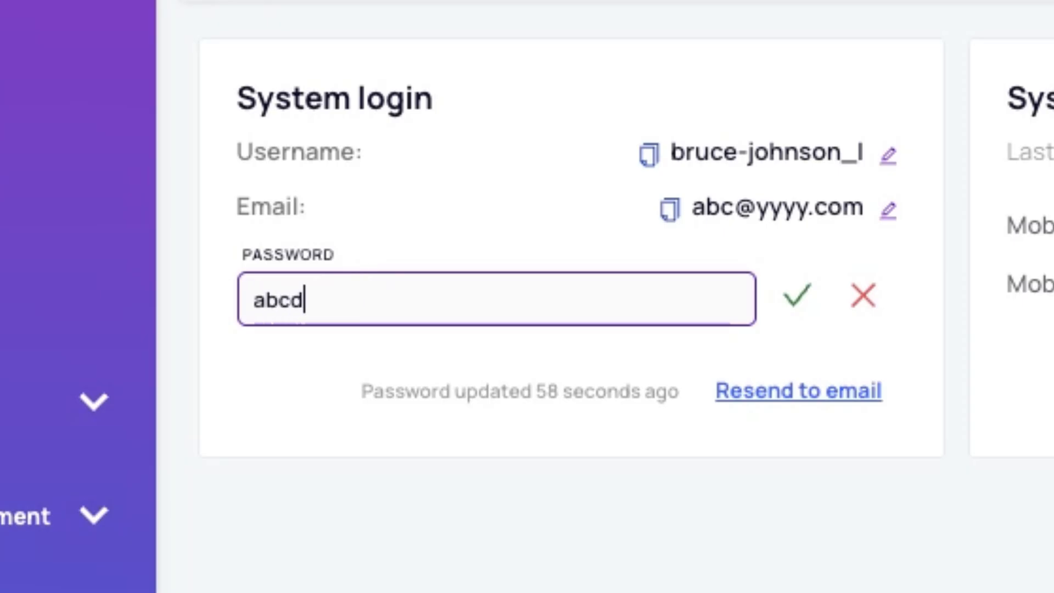
type("efg@123")
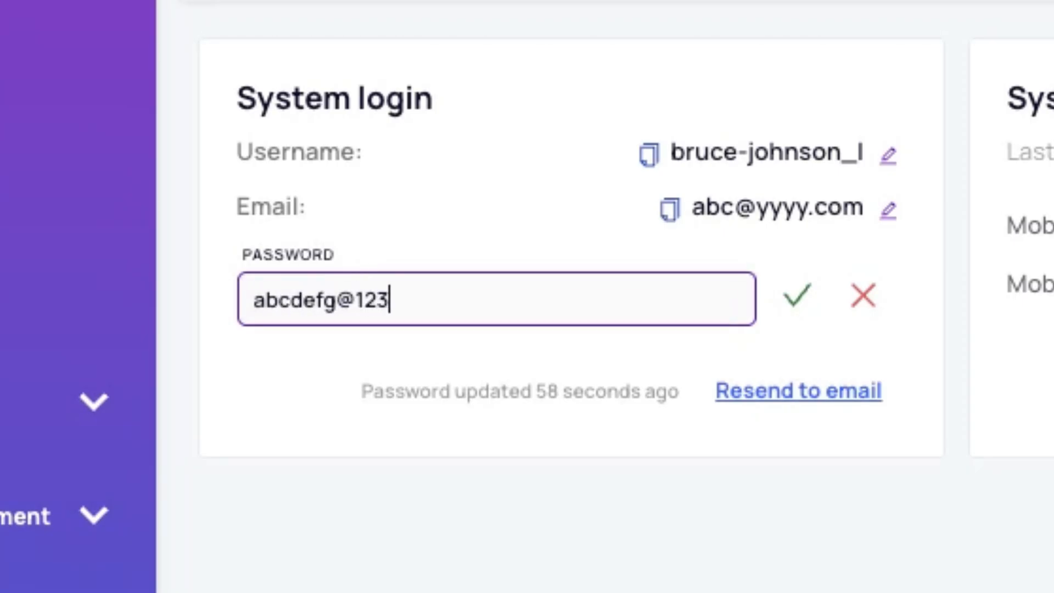
left_click(800, 299)
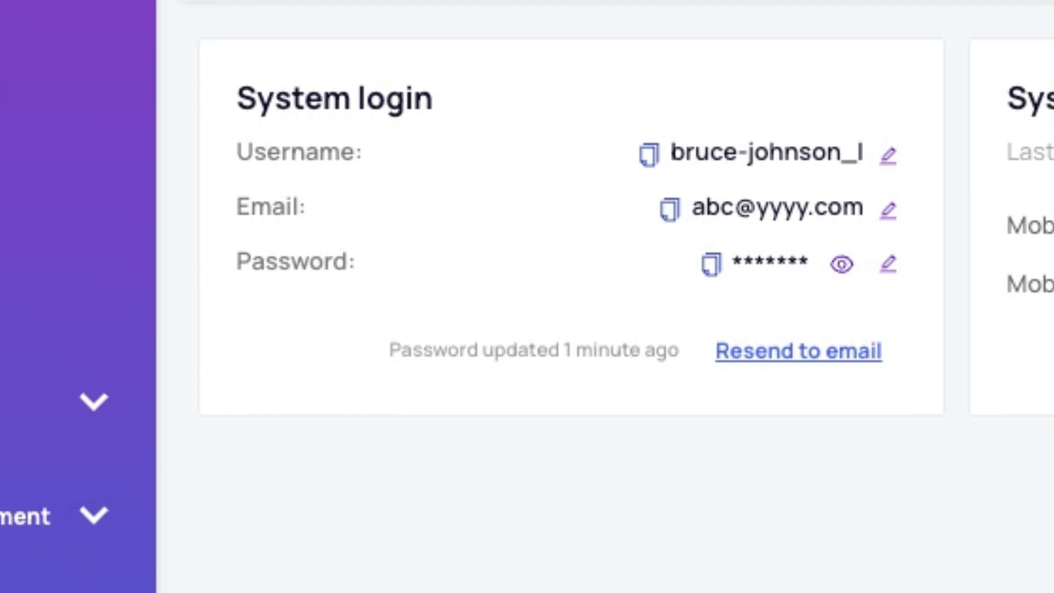
left_click(845, 360)
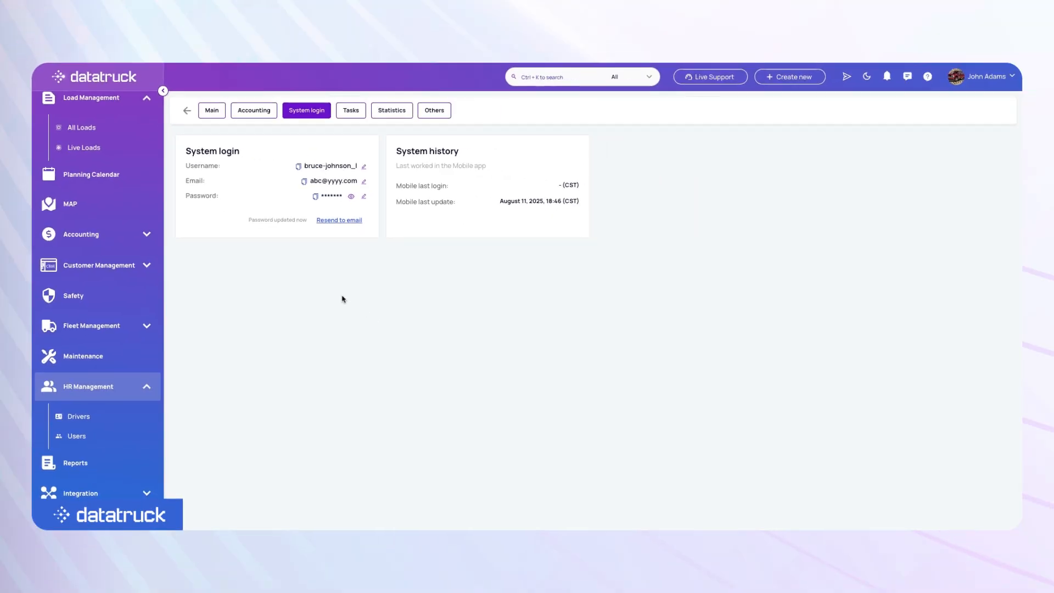
left_click(338, 221)
left_click(555, 343)
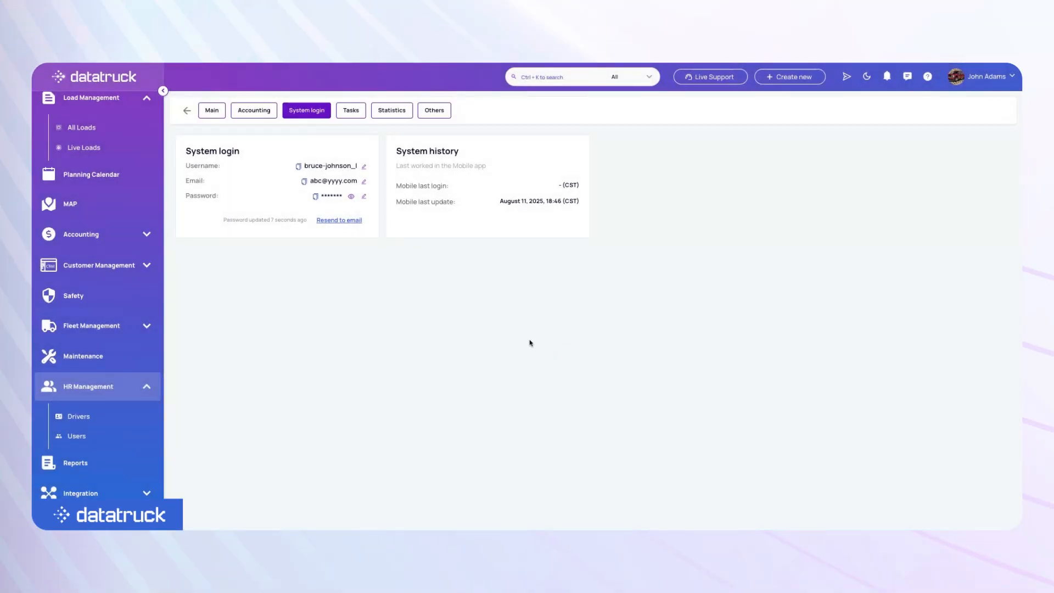